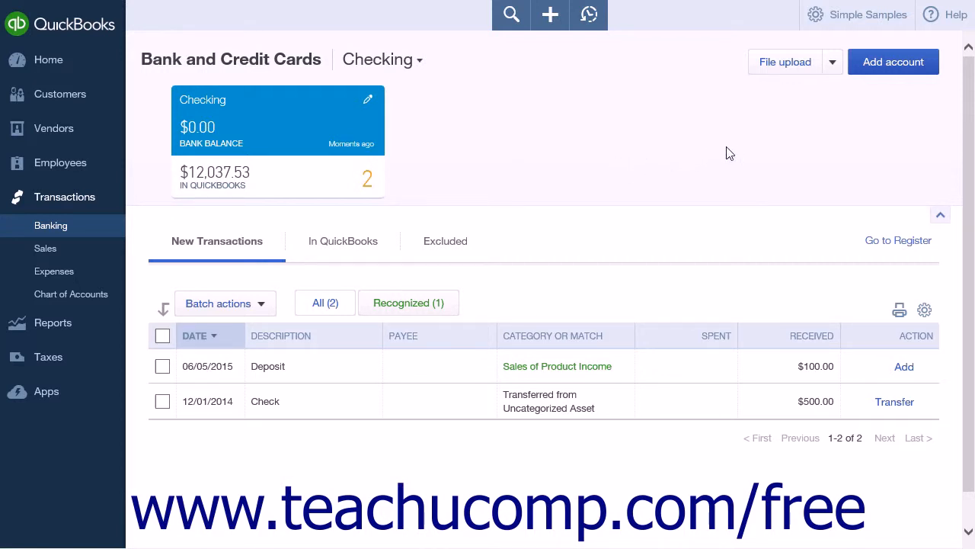
- Open the bank rules management page and start a new rule named "Vehicle Fuel"
click(833, 67)
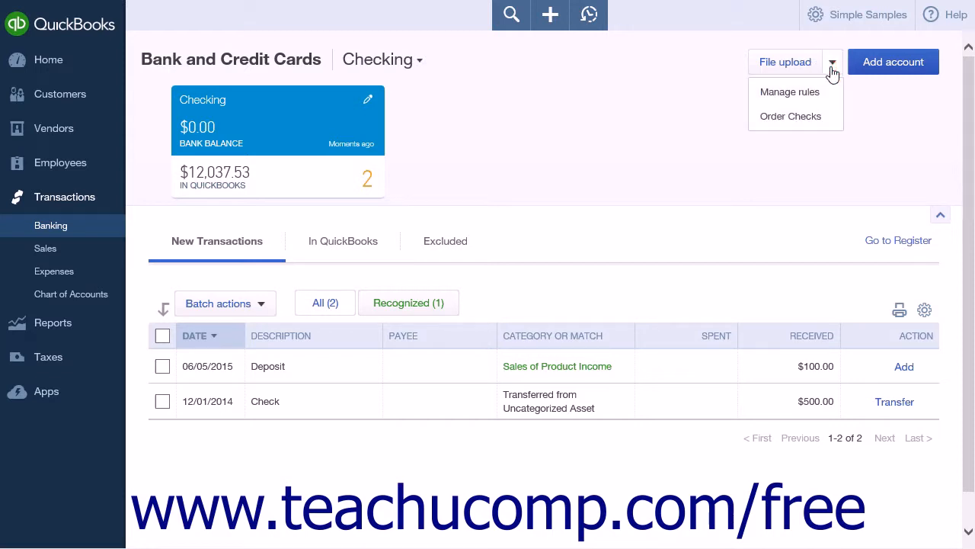
click(815, 104)
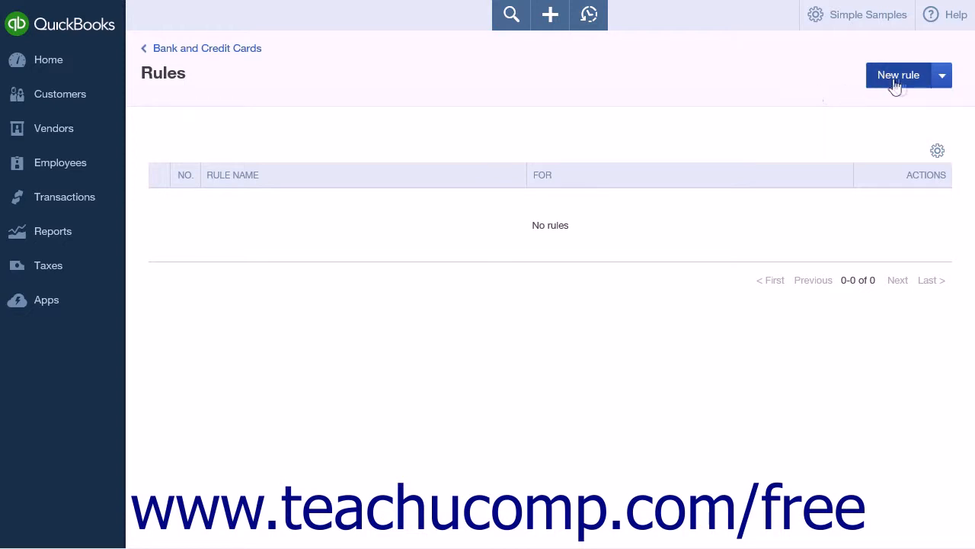
click(943, 76)
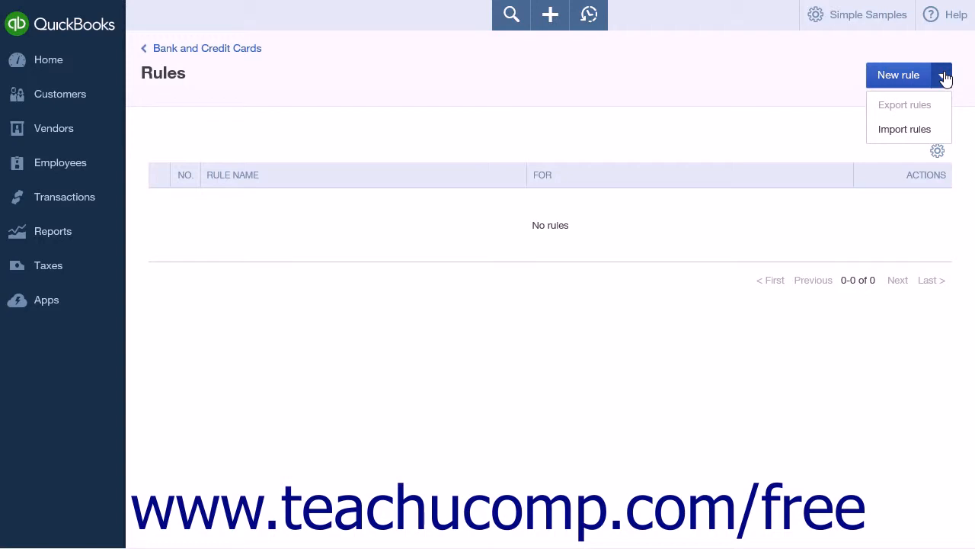
click(945, 77)
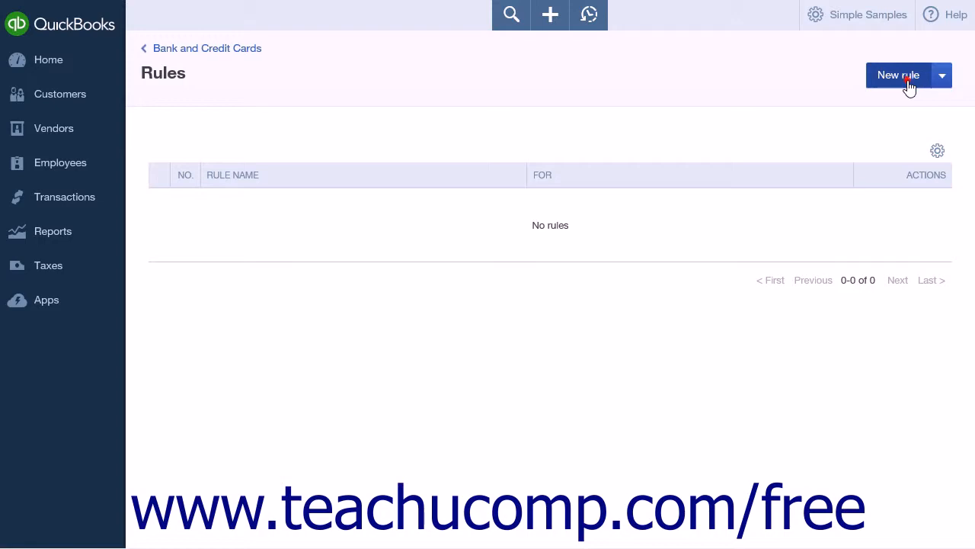
click(908, 82)
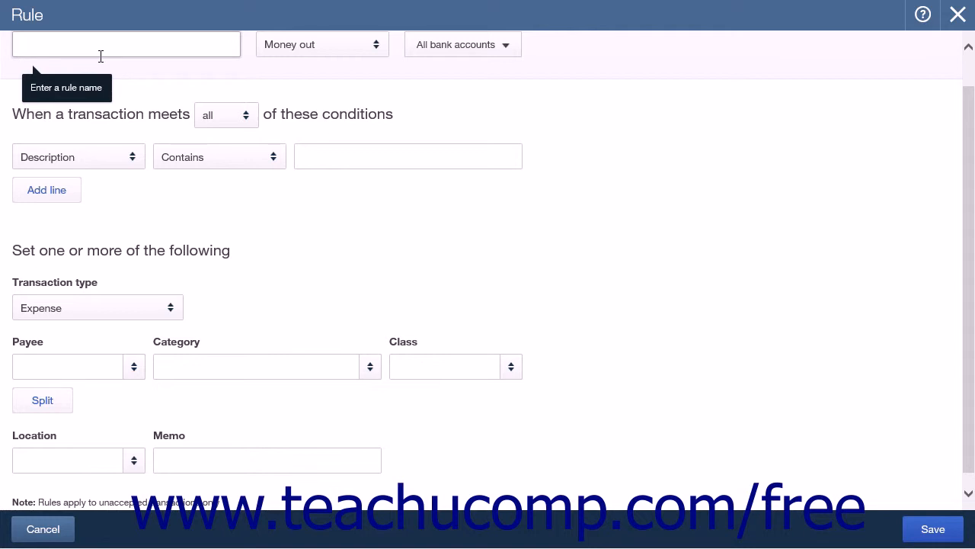
text(Vehicle Fuel)
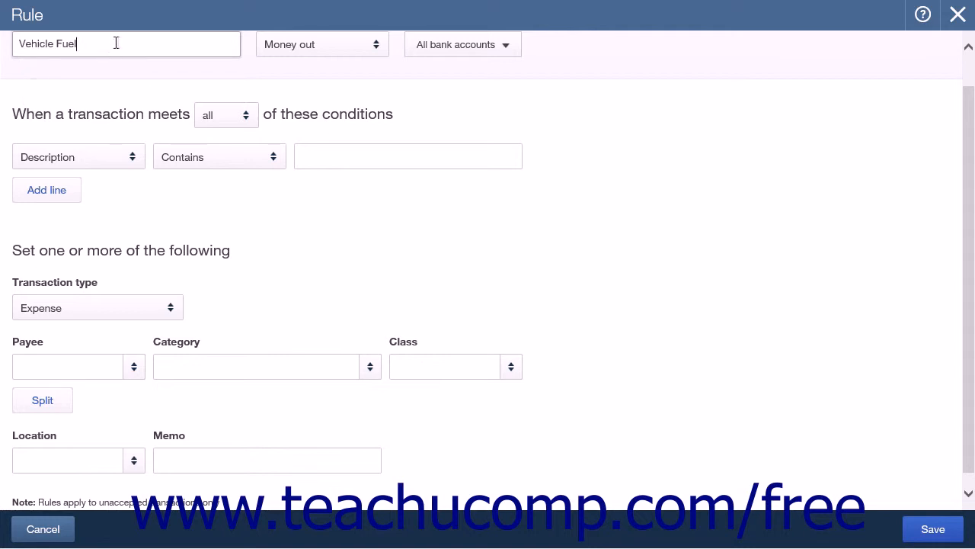
- Apply the rule to Money out transactions in the Checking account only, requiring all conditions to match
click(385, 57)
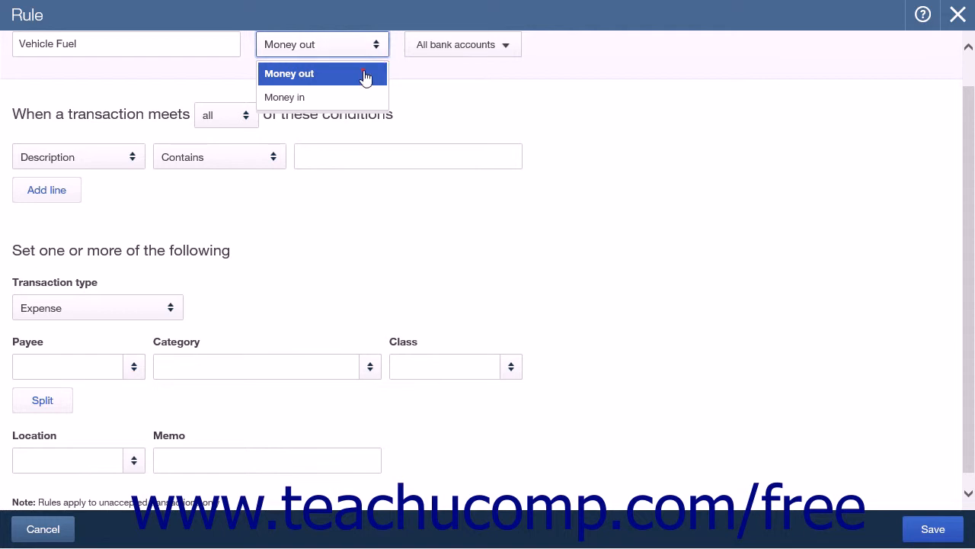
click(364, 73)
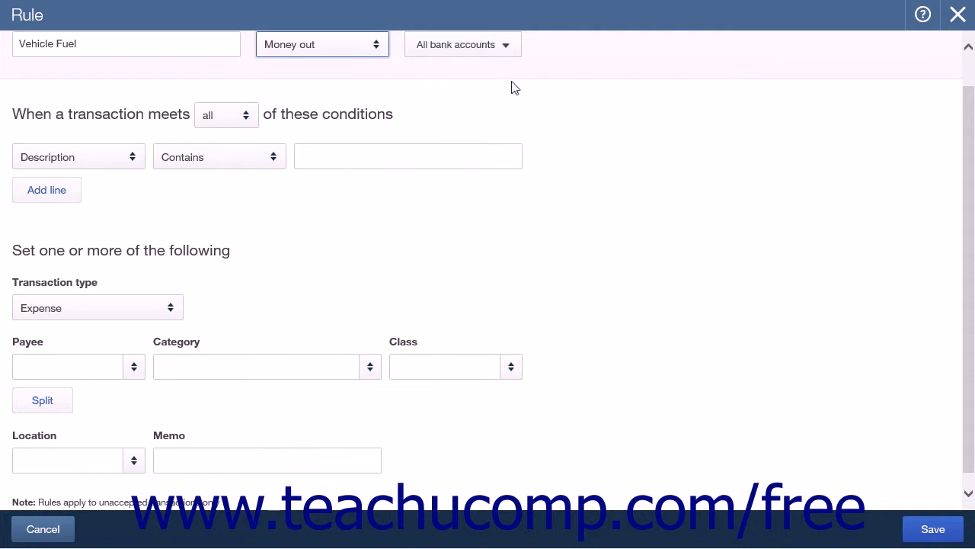
click(511, 50)
click(420, 75)
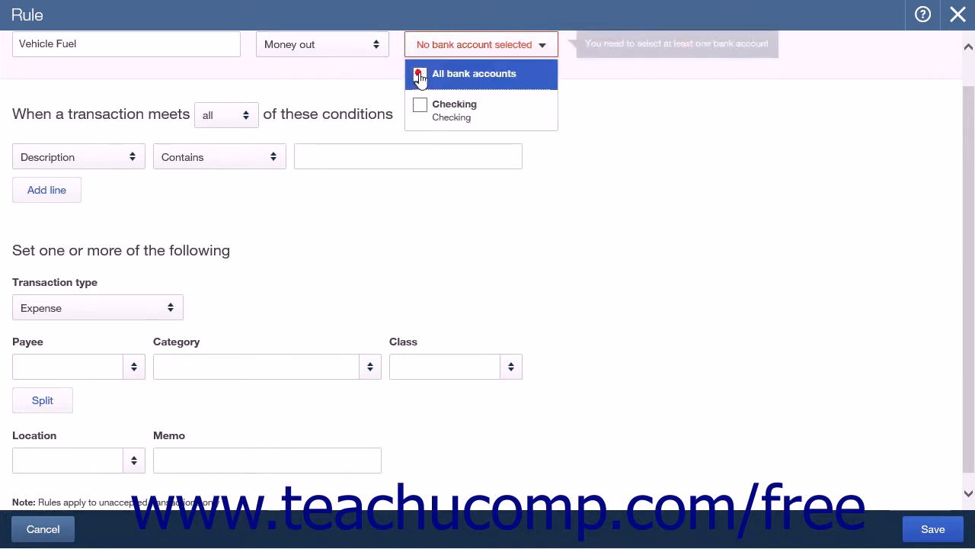
click(478, 114)
click(584, 68)
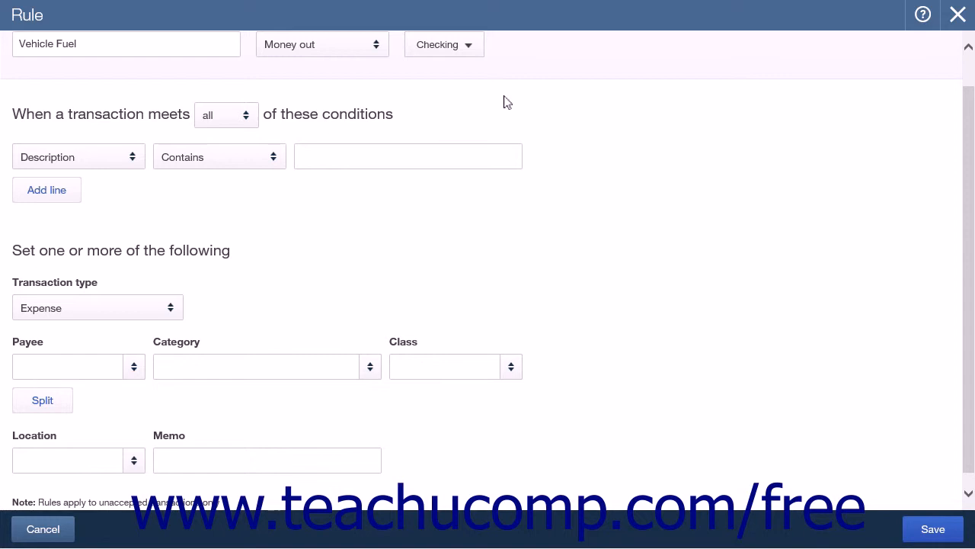
click(259, 132)
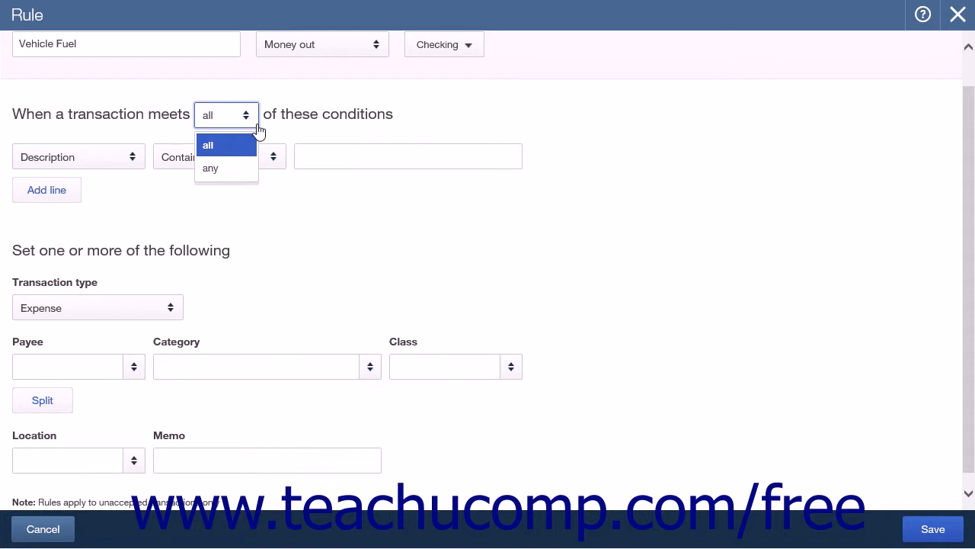
click(244, 144)
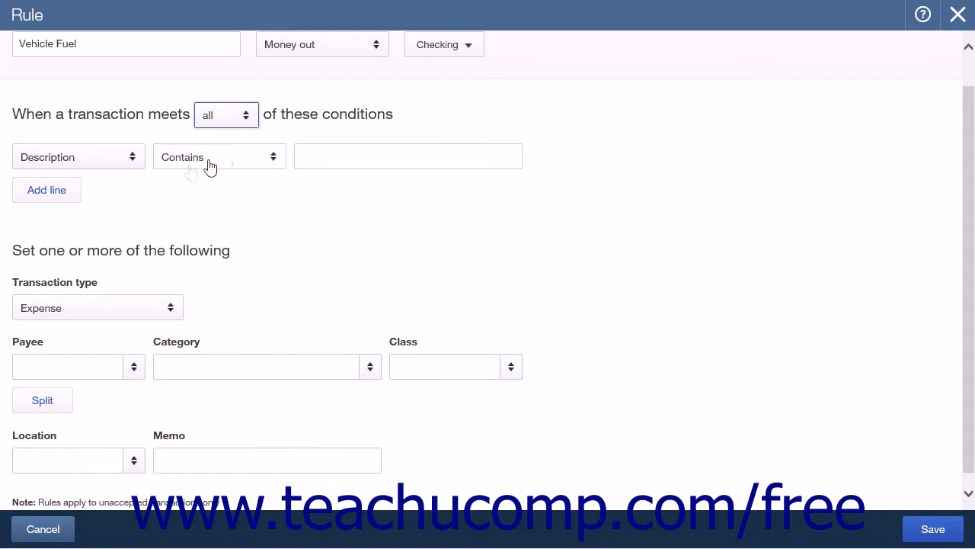
- Examine the comparison options offered for the Bank text, Amount and Description condition types
click(127, 169)
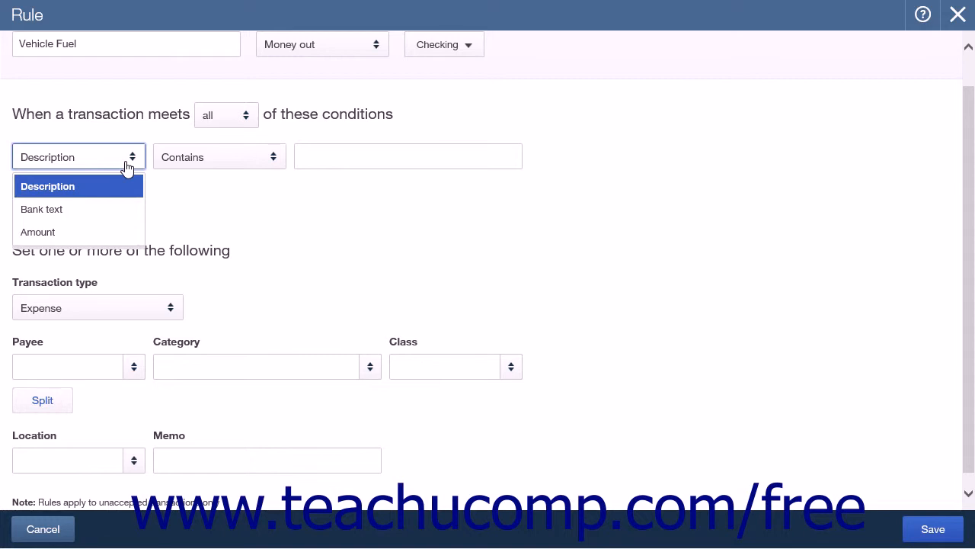
click(102, 208)
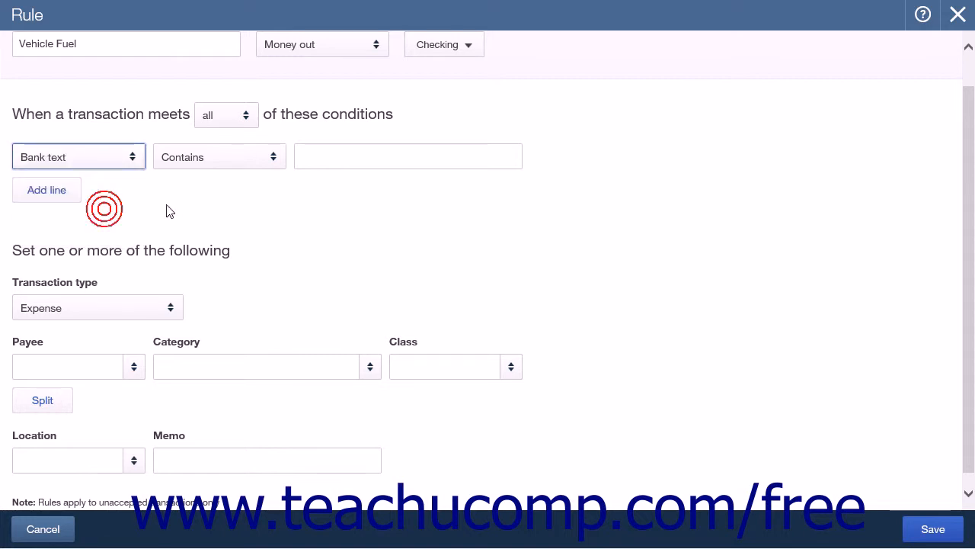
click(273, 170)
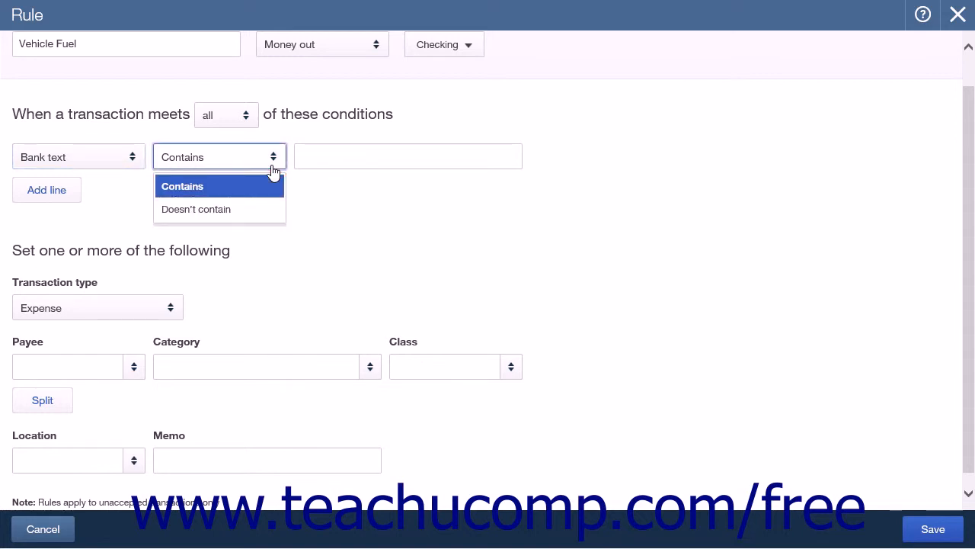
click(273, 170)
click(107, 156)
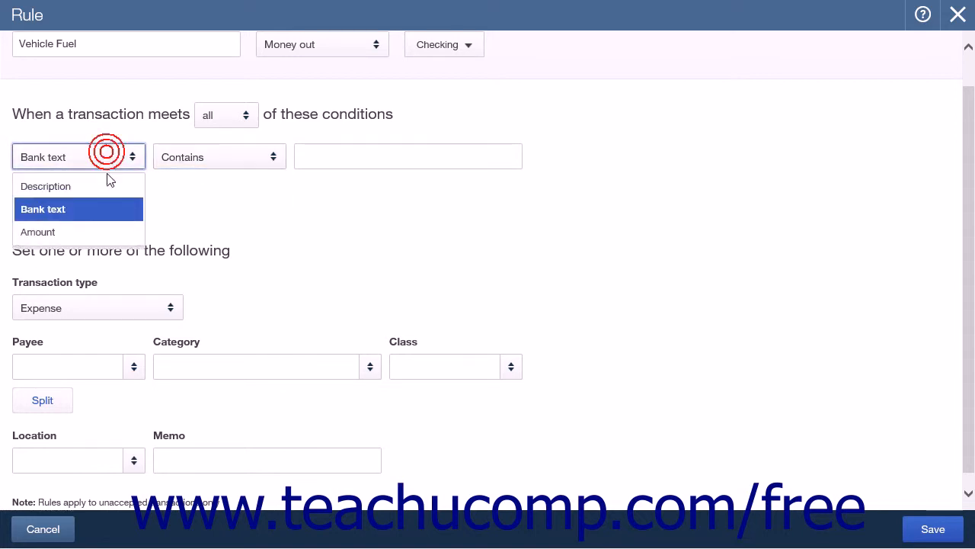
click(110, 231)
click(266, 160)
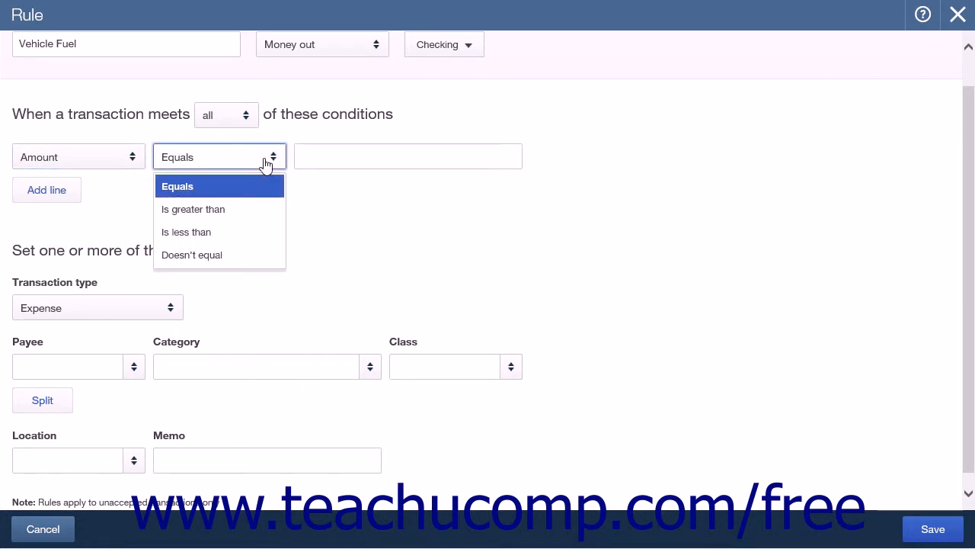
click(266, 164)
click(136, 163)
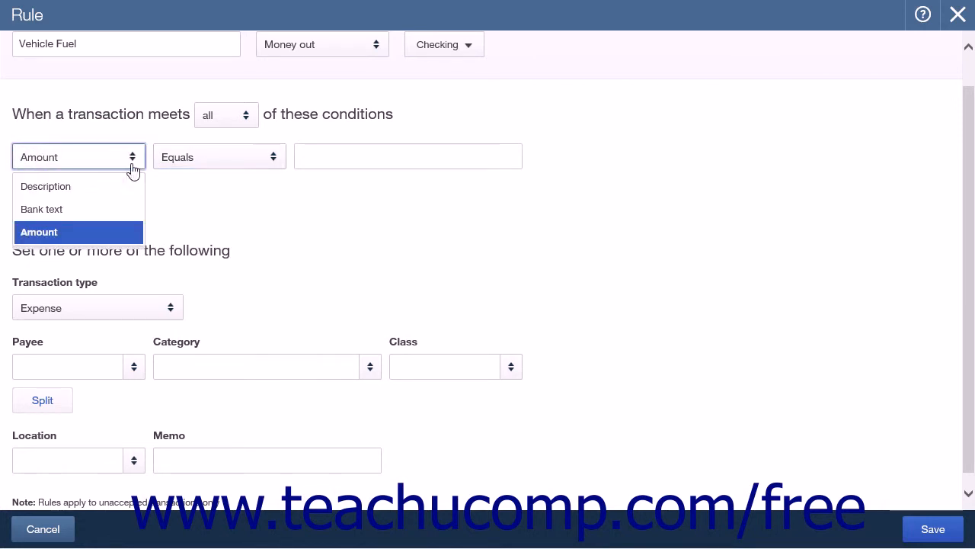
click(112, 189)
click(266, 160)
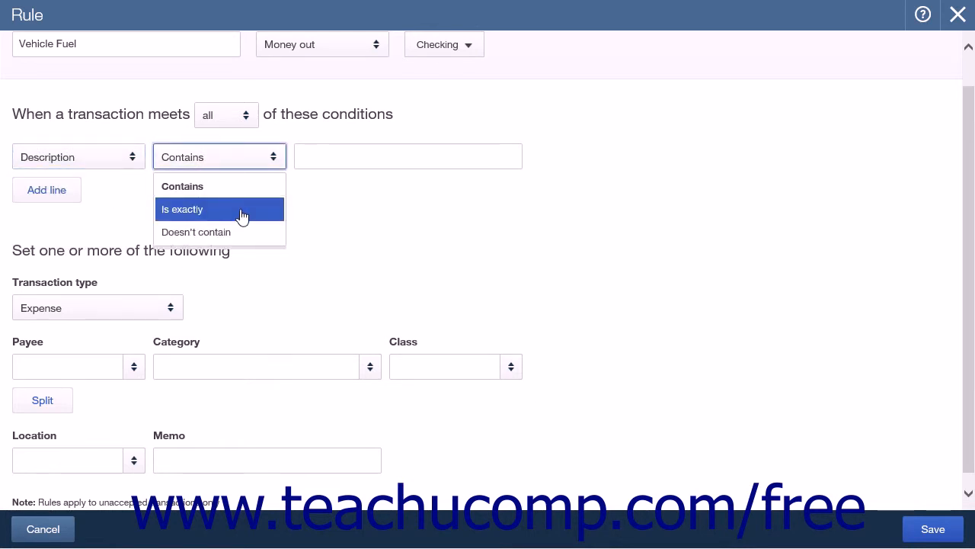
click(274, 155)
- Set the rule's condition to Bank text contains "gas"
click(132, 157)
click(124, 202)
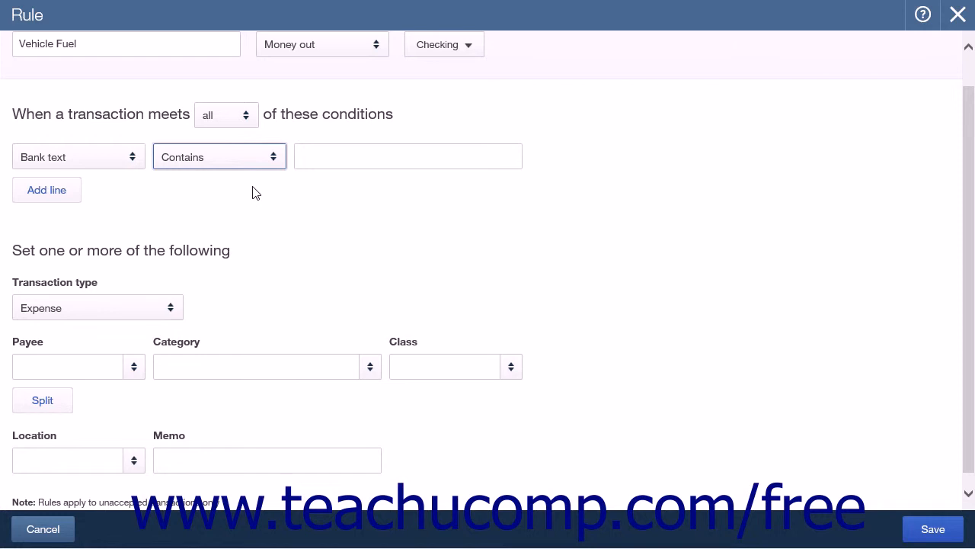
click(317, 158)
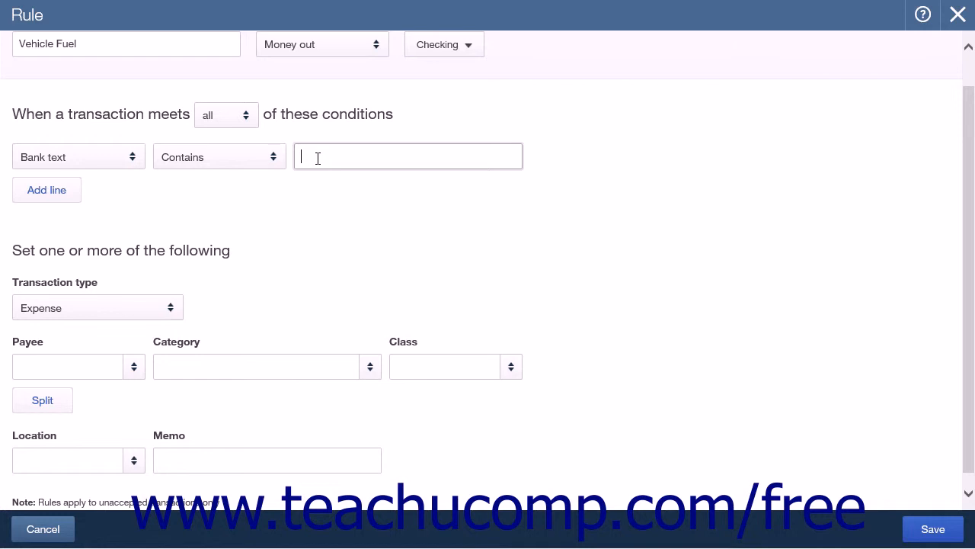
text(gas)
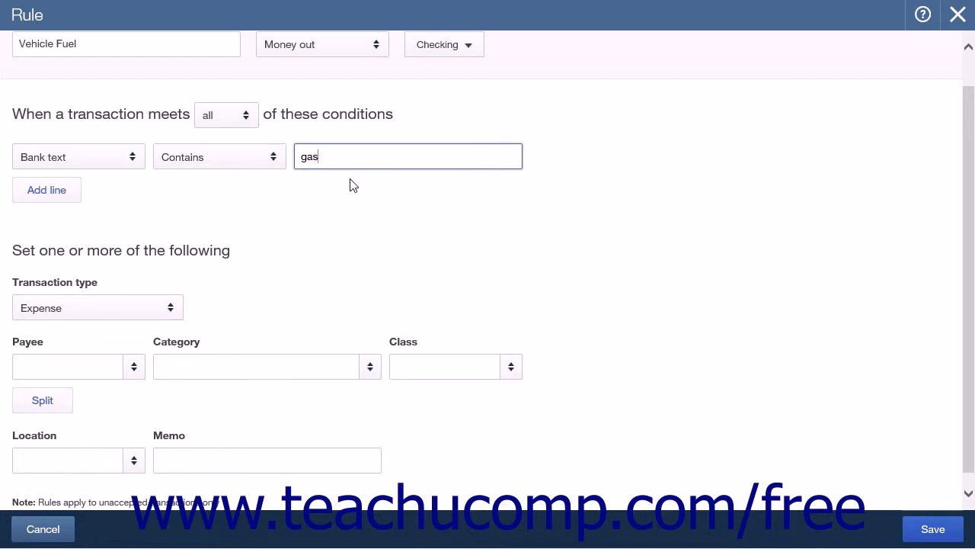
- Try out a second condition line and remove it, then base the "gas" condition on Description
click(50, 195)
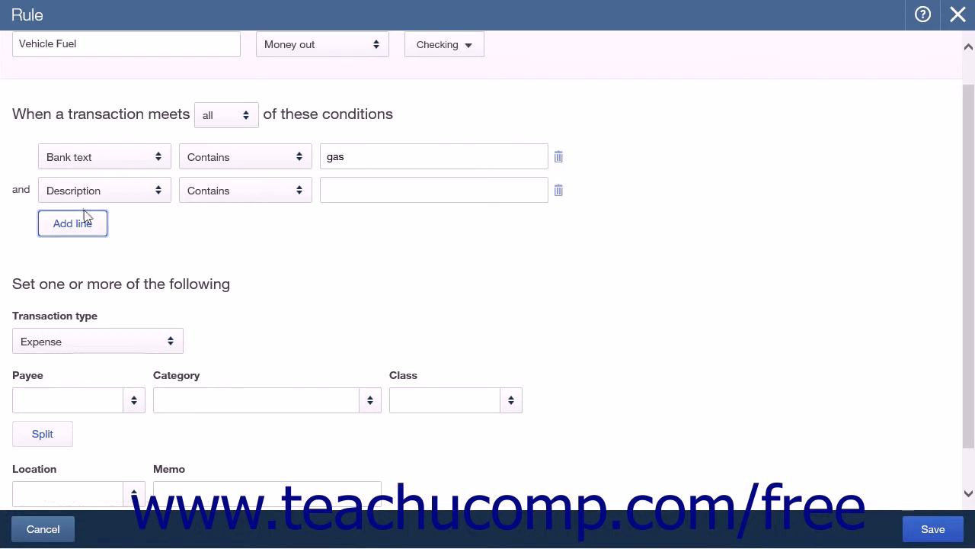
click(560, 192)
click(130, 157)
click(128, 187)
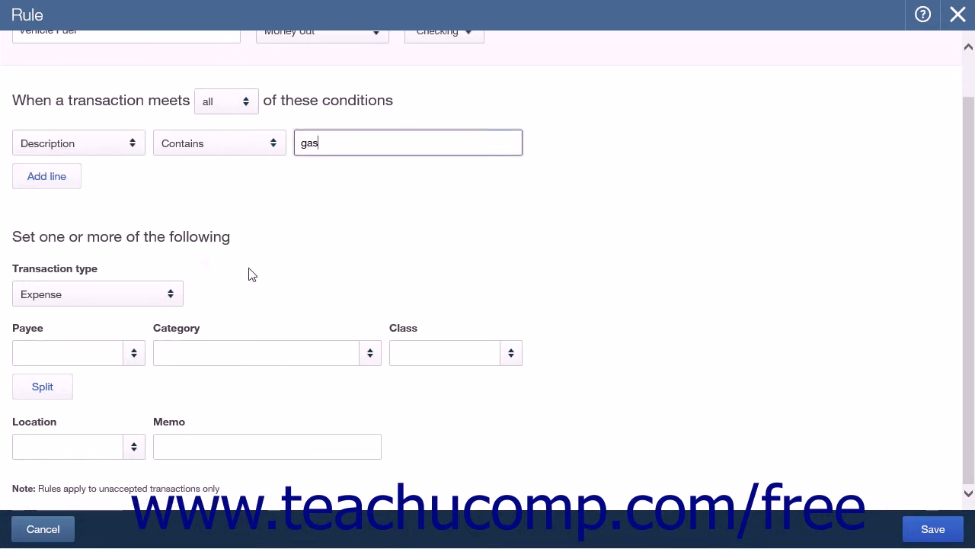
- Set the rule's transaction type to Check and its category to Auto- Gas, leaving the payee blank
click(180, 240)
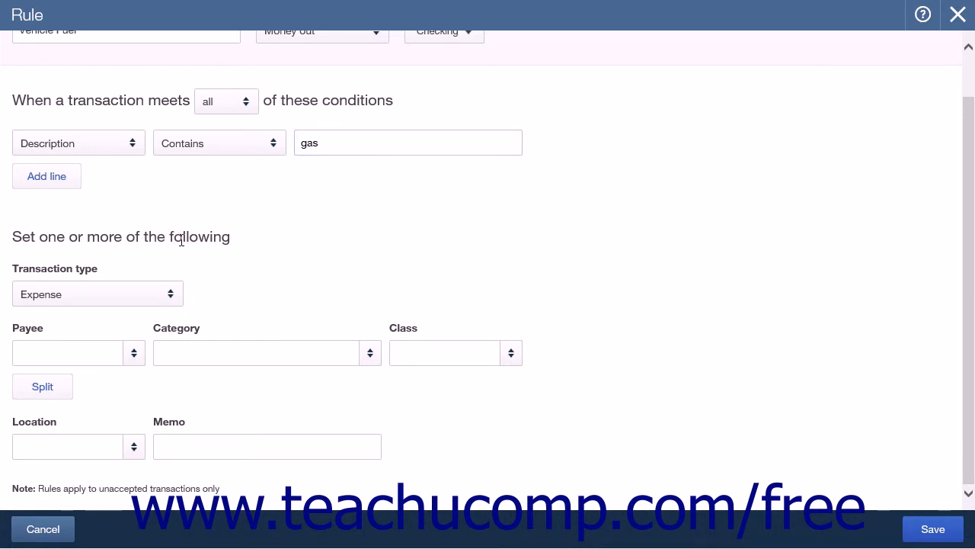
click(172, 297)
click(163, 344)
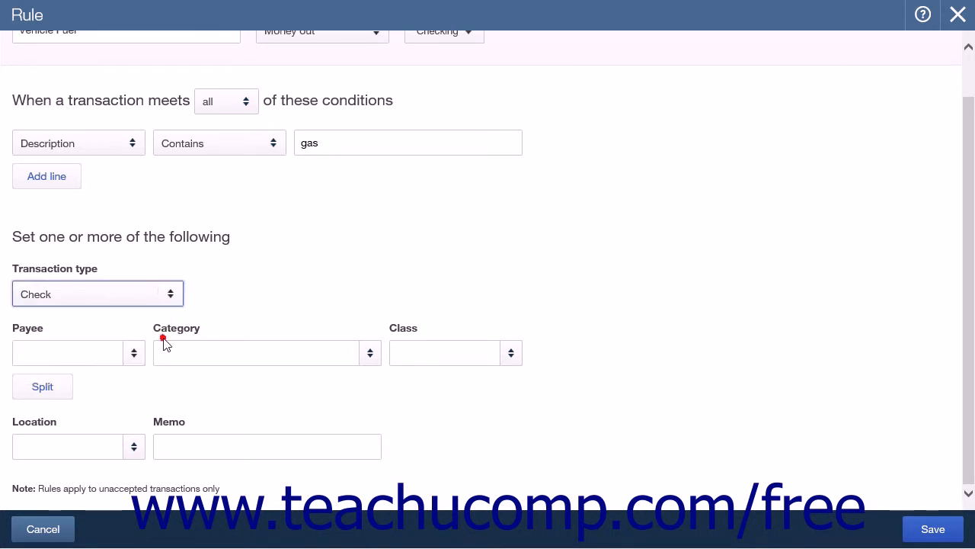
click(133, 357)
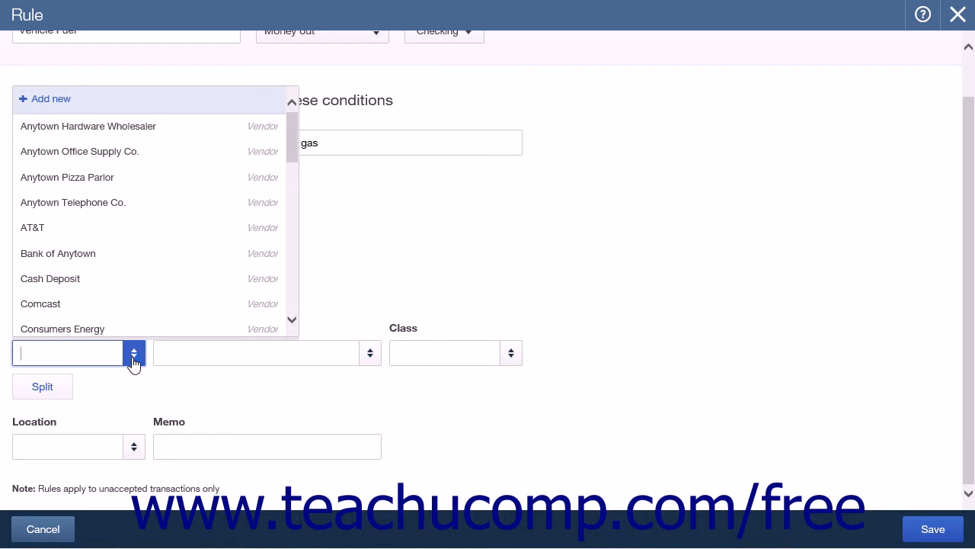
click(133, 357)
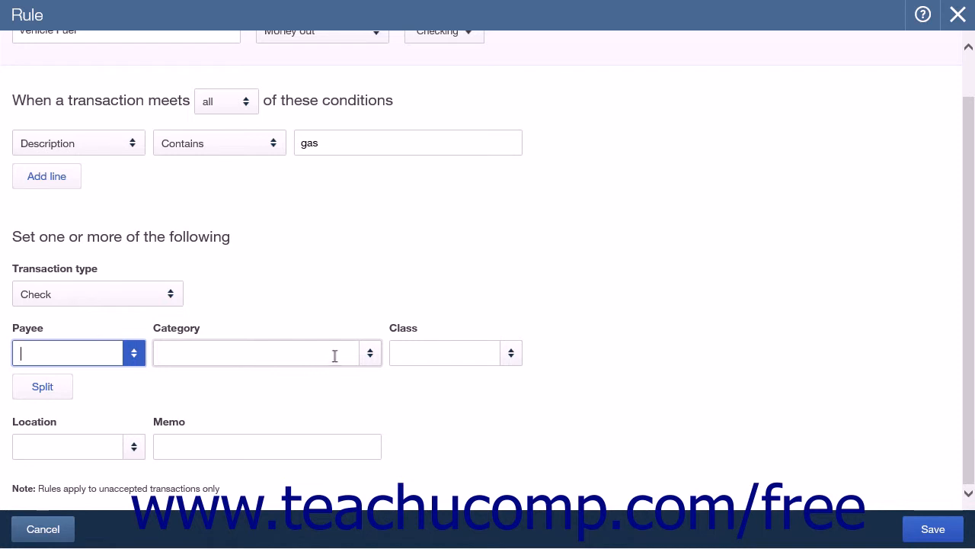
click(365, 357)
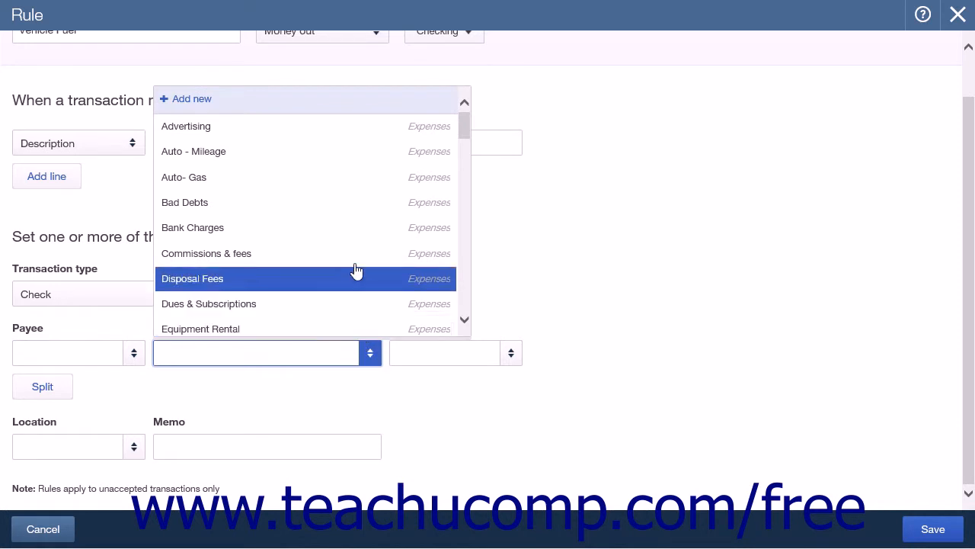
click(333, 178)
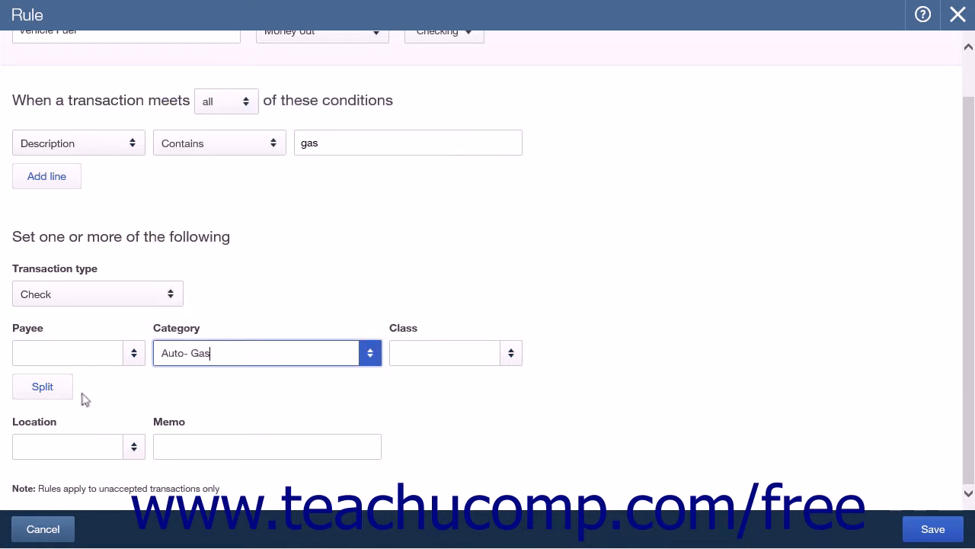
- Try splitting the category, view the split basis choices, and remove the extra split line
click(42, 387)
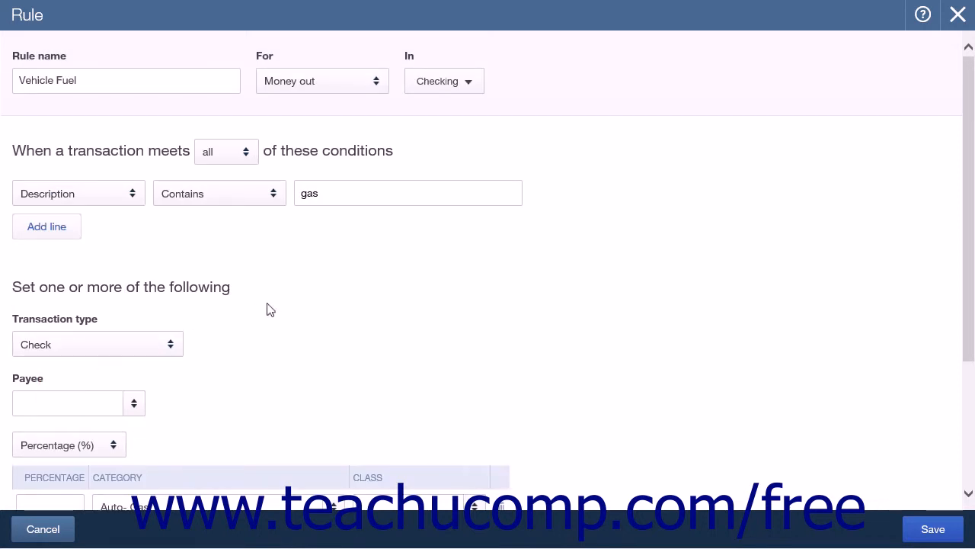
scroll(268, 309, down, 2)
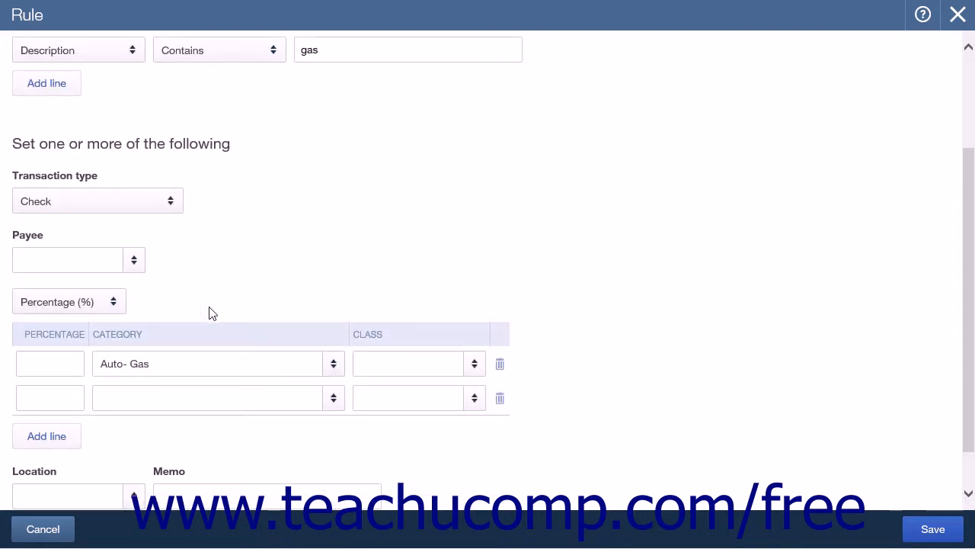
click(99, 307)
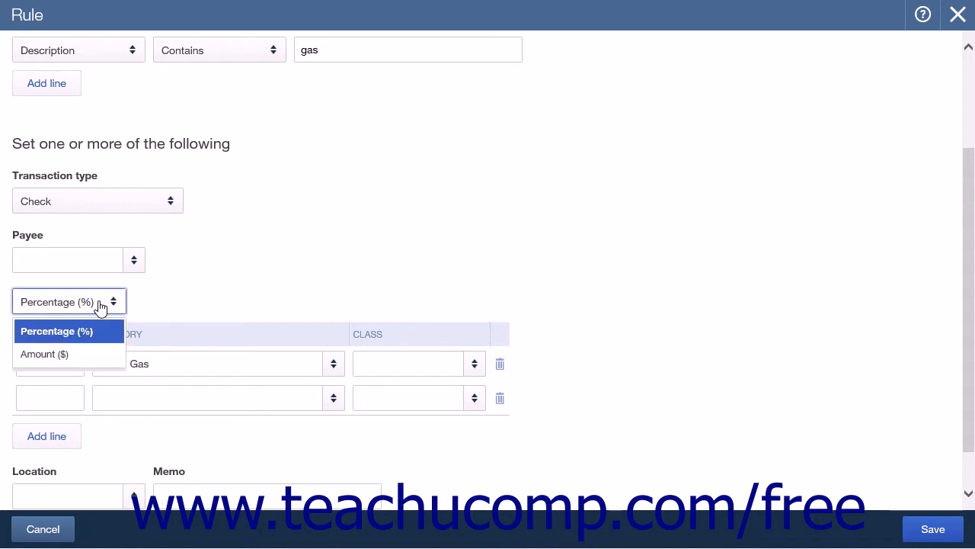
click(100, 307)
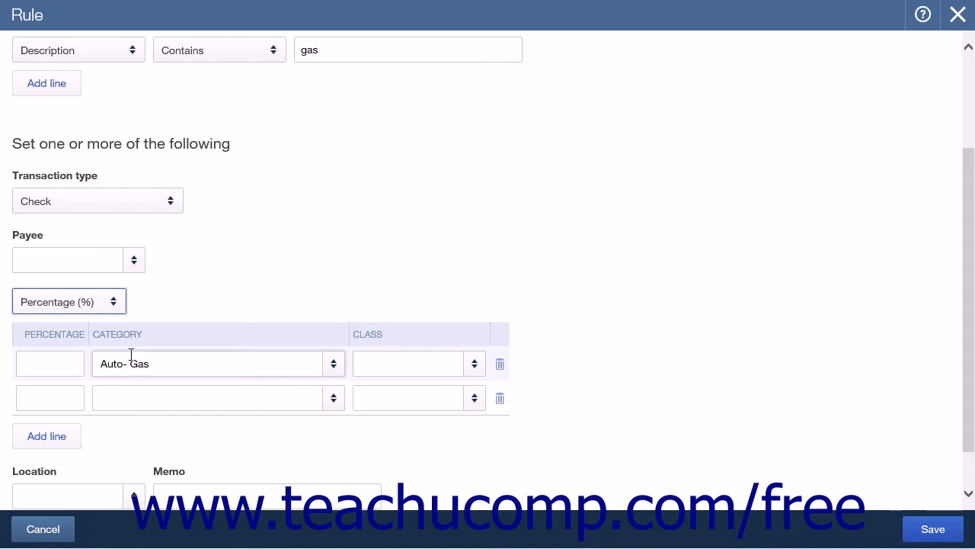
click(501, 391)
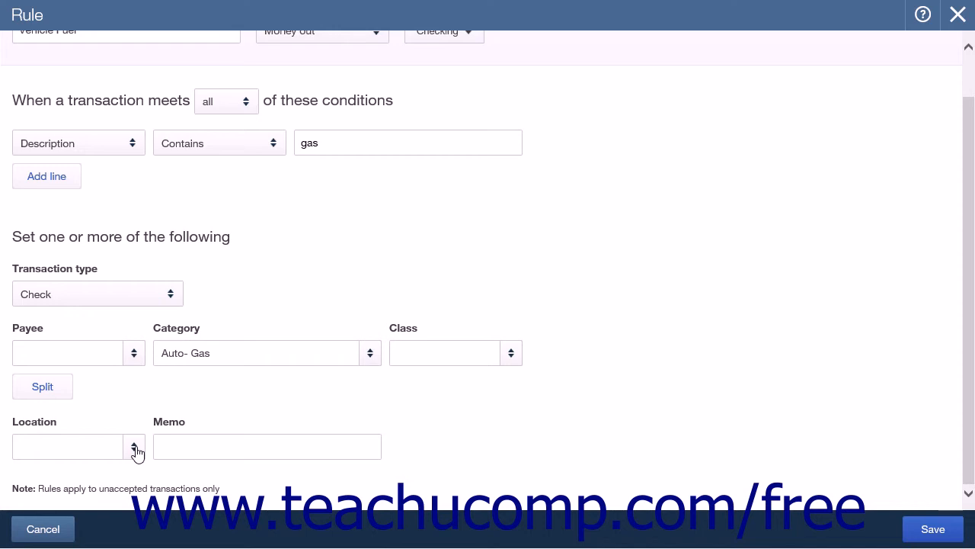
- Save the Vehicle Fuel rule with the memo left blank
click(159, 446)
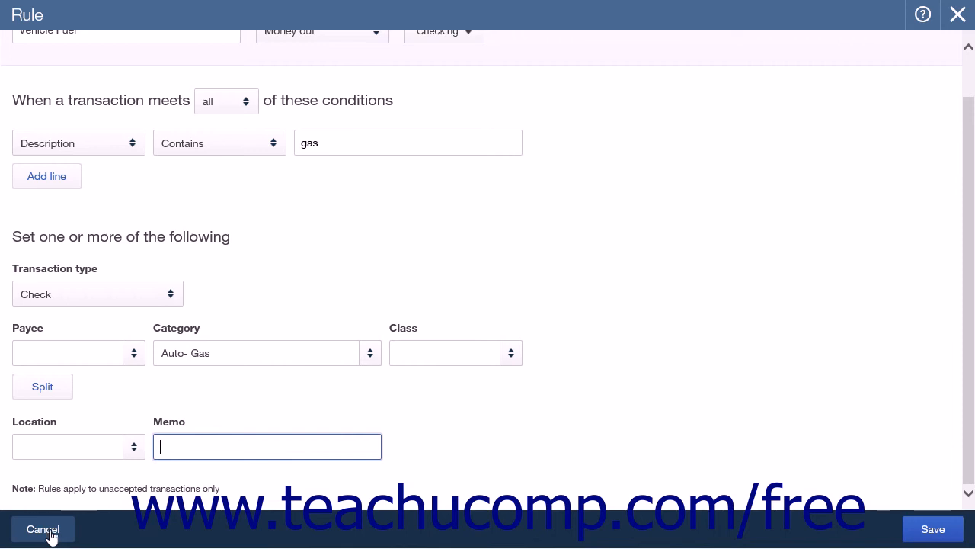
click(937, 535)
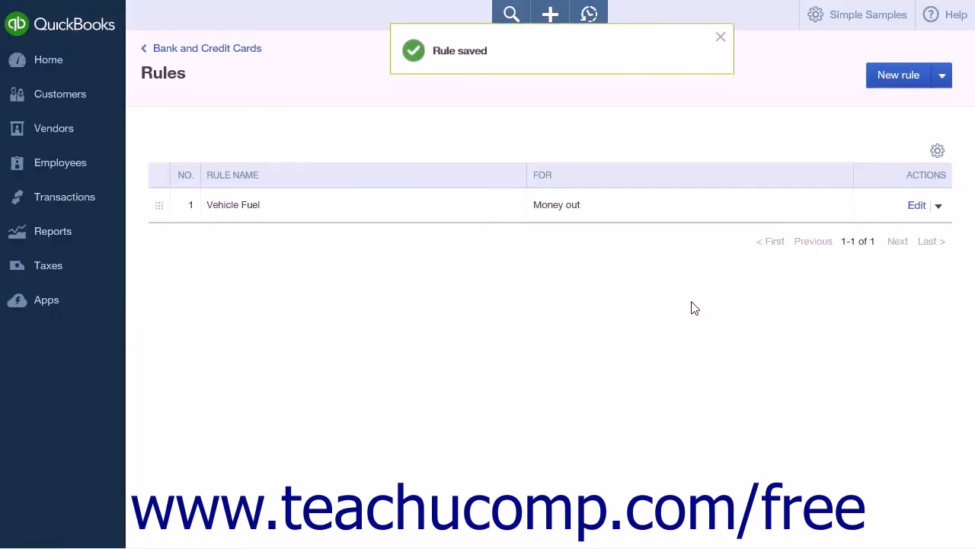